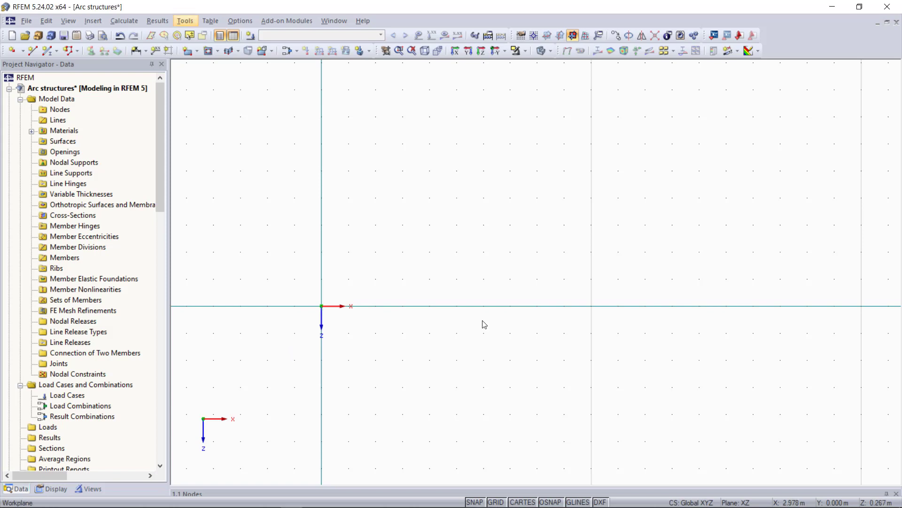
# Define a new cross-section by picking IPE 200 from the rolled I-section library
pyautogui.rightClick(67, 216)
pyautogui.click(110, 234)
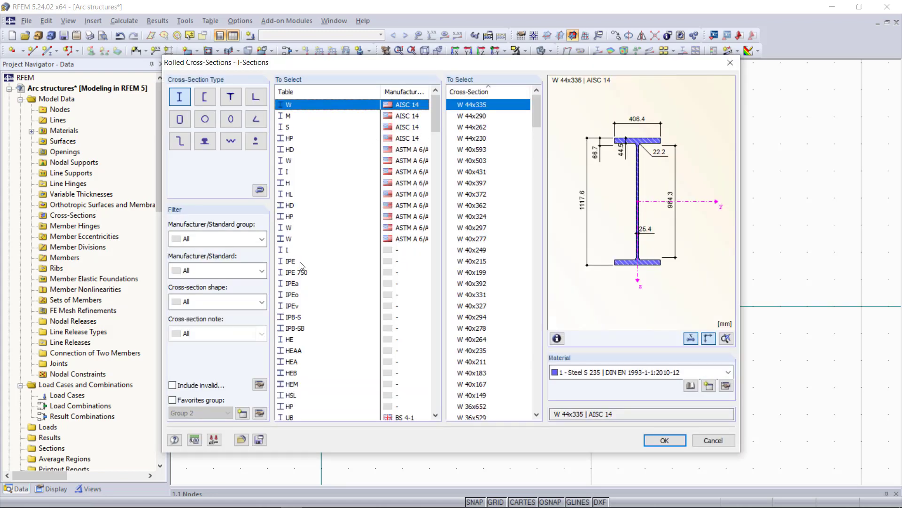
pyautogui.click(303, 267)
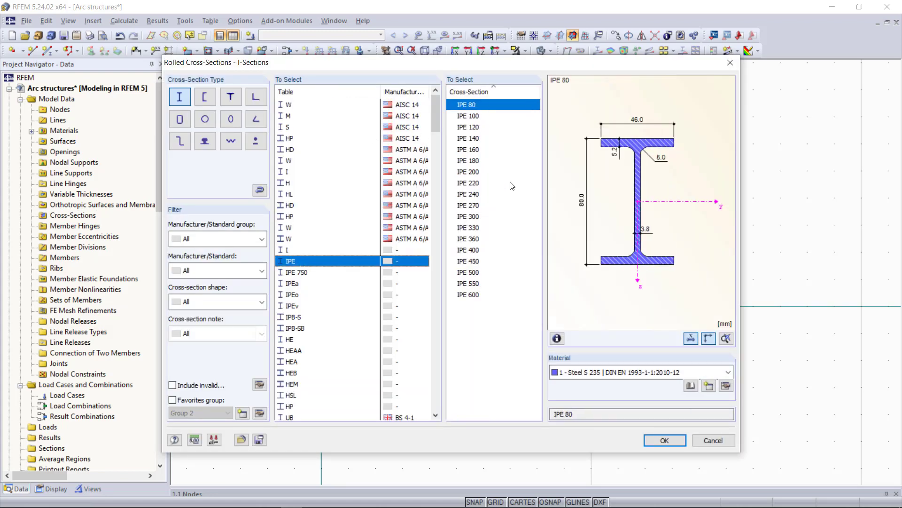
pyautogui.click(478, 172)
pyautogui.click(664, 439)
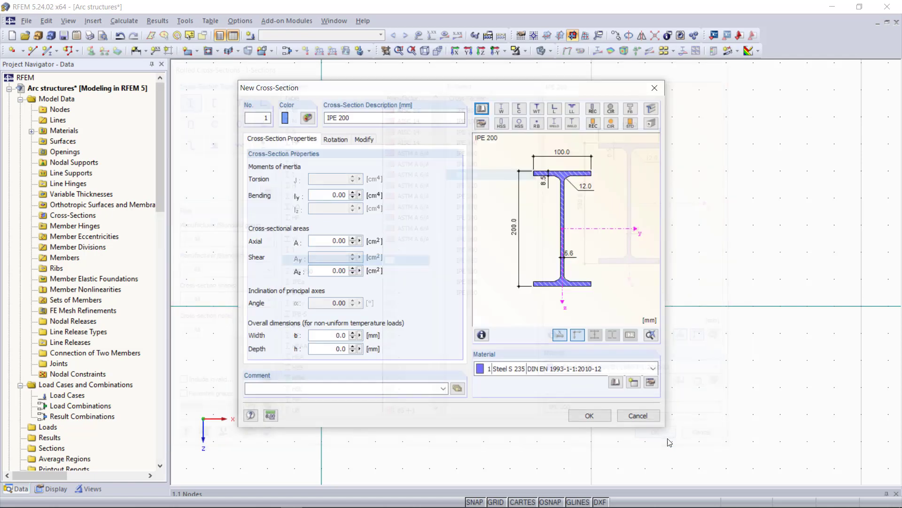
# Confirm the IPE 200 section and start the Generate Model - Members > Arc tool
pyautogui.click(592, 415)
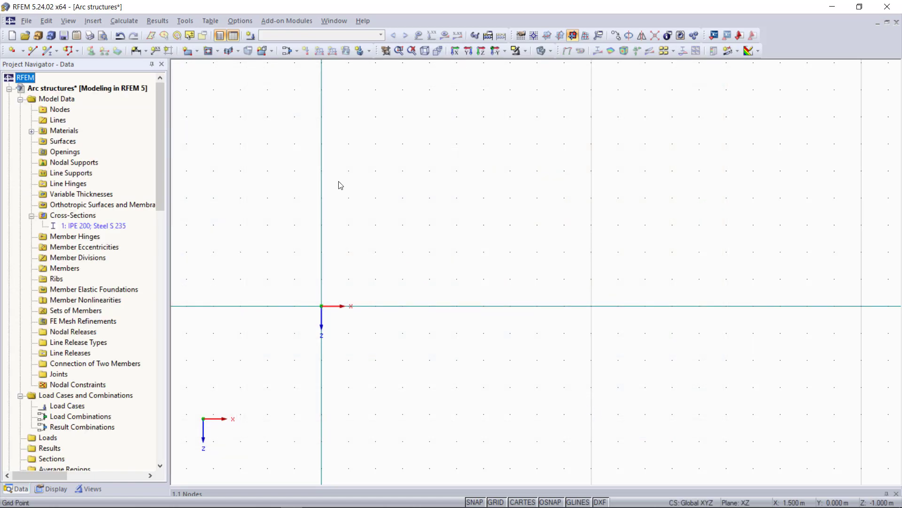
pyautogui.click(184, 20)
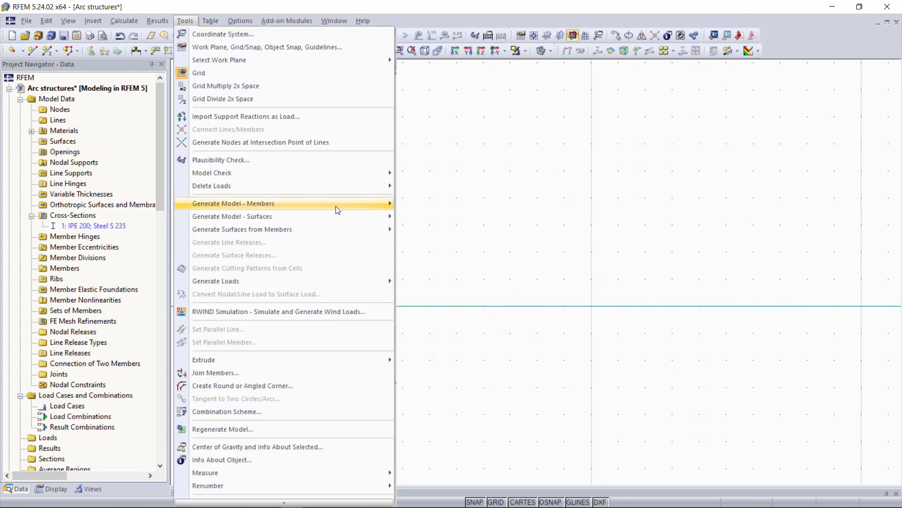
pyautogui.click(471, 412)
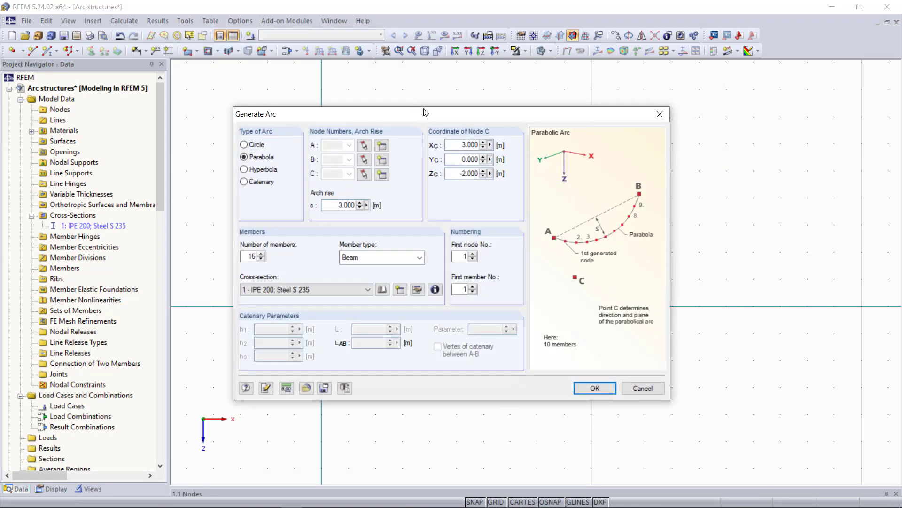
pyautogui.moveTo(423, 113)
pyautogui.mouseDown()
pyautogui.moveTo(495, 107)
pyautogui.moveTo(483, 98)
pyautogui.mouseUp()
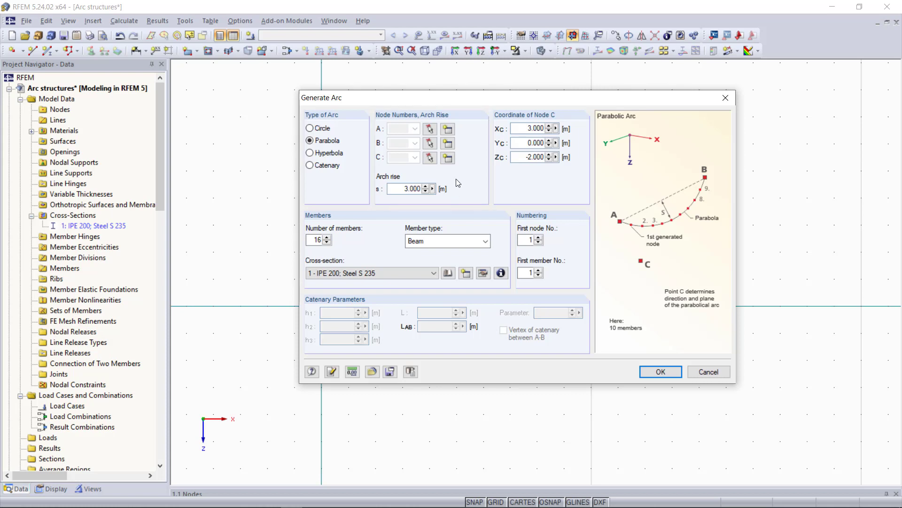
pyautogui.press('Tab')
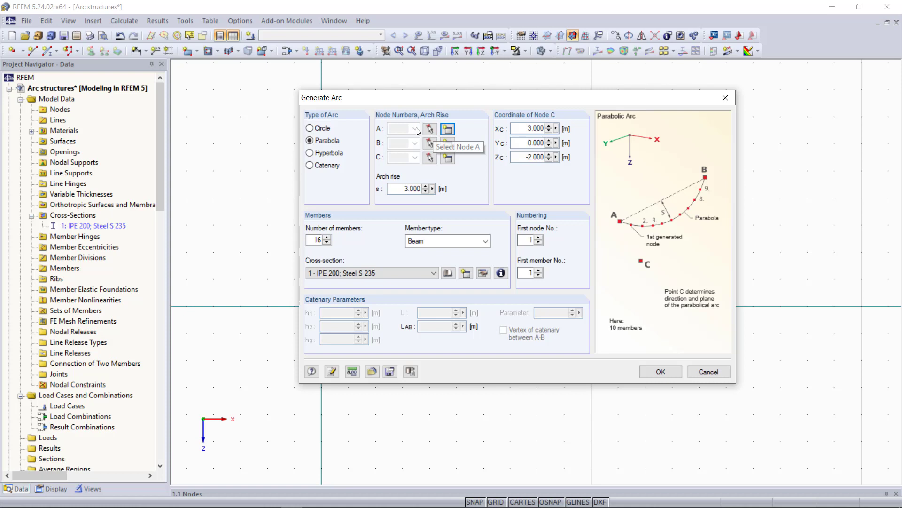
# Create arc nodes A, B, C at (0,0), (6,0) and X 3, Z −3 m
pyautogui.click(447, 131)
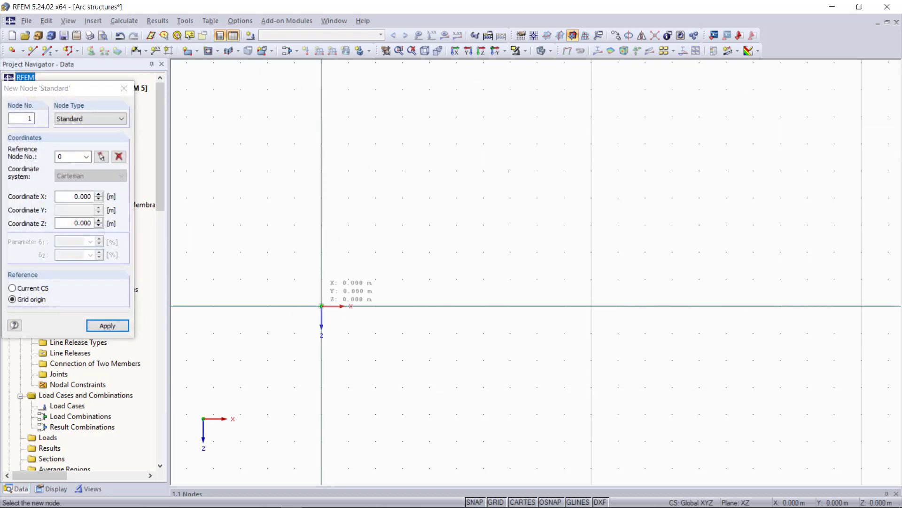
pyautogui.click(321, 307)
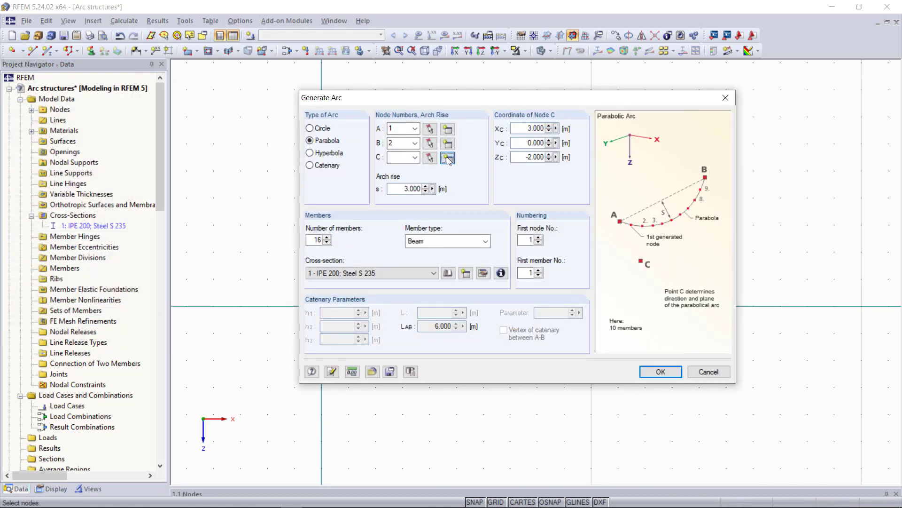
pyautogui.click(448, 158)
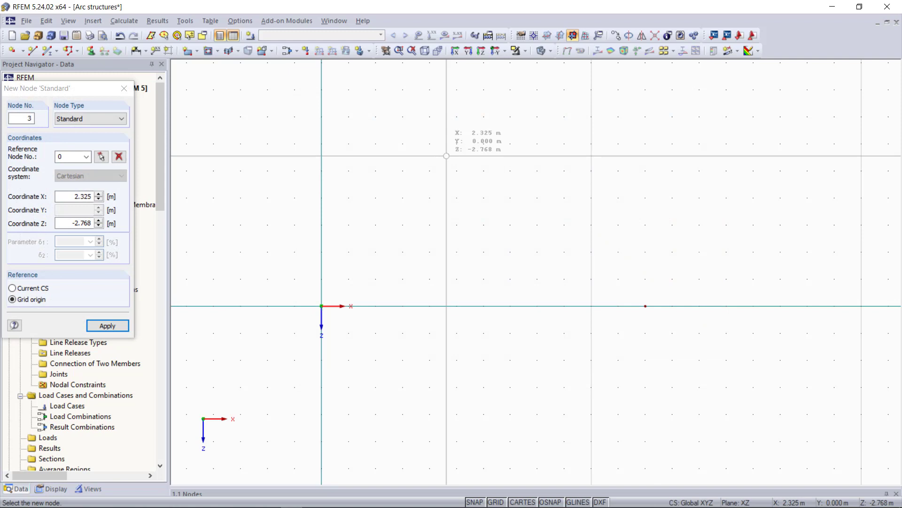
pyautogui.click(482, 143)
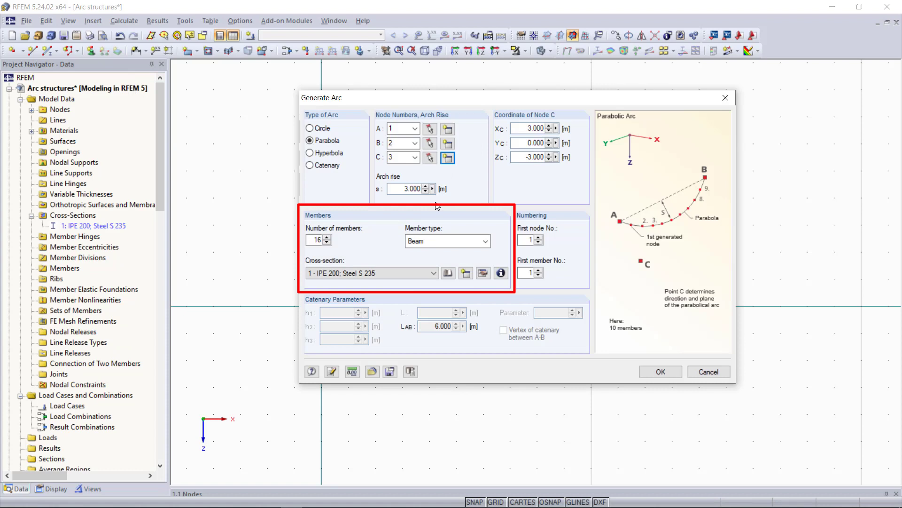
# Set 16 Beam members of IPE 200 and generate the parabolic arc, accepting the node overwrite
pyautogui.doubleClick(315, 240)
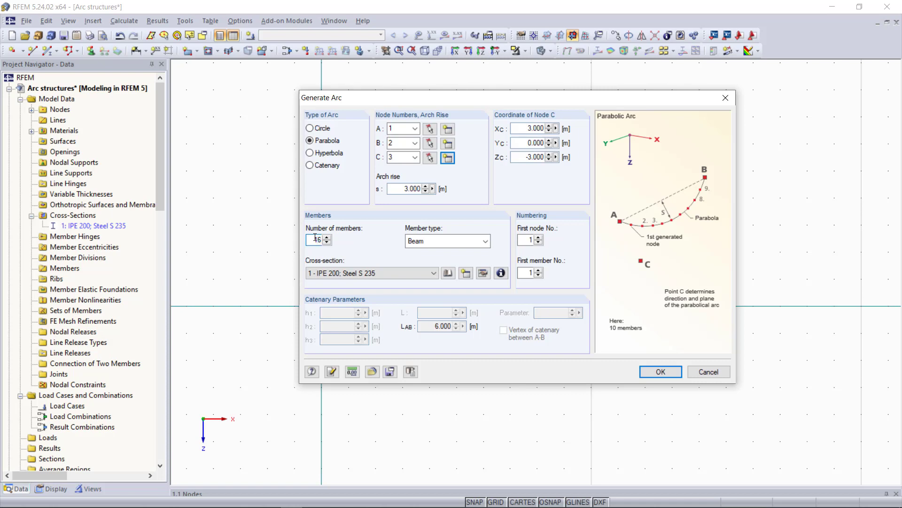
pyautogui.doubleClick(314, 239)
pyautogui.click(317, 240)
pyautogui.click(413, 244)
pyautogui.click(417, 256)
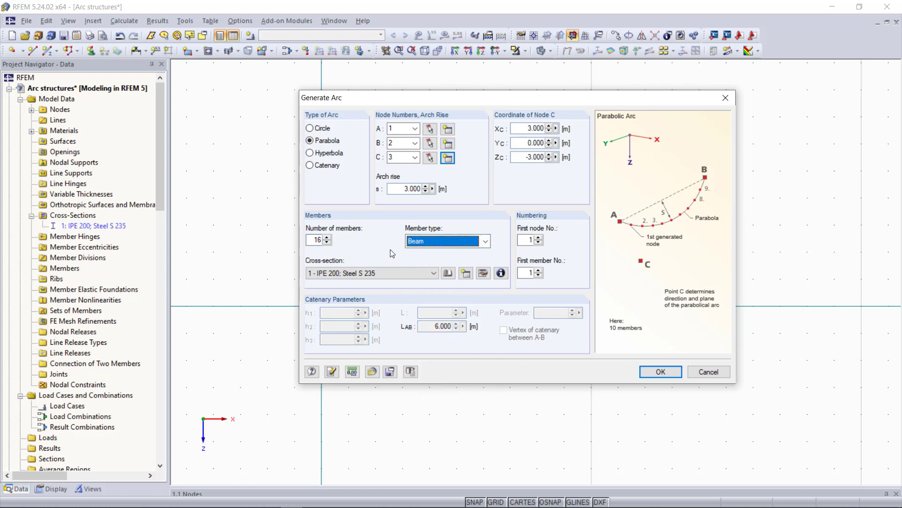
pyautogui.click(324, 278)
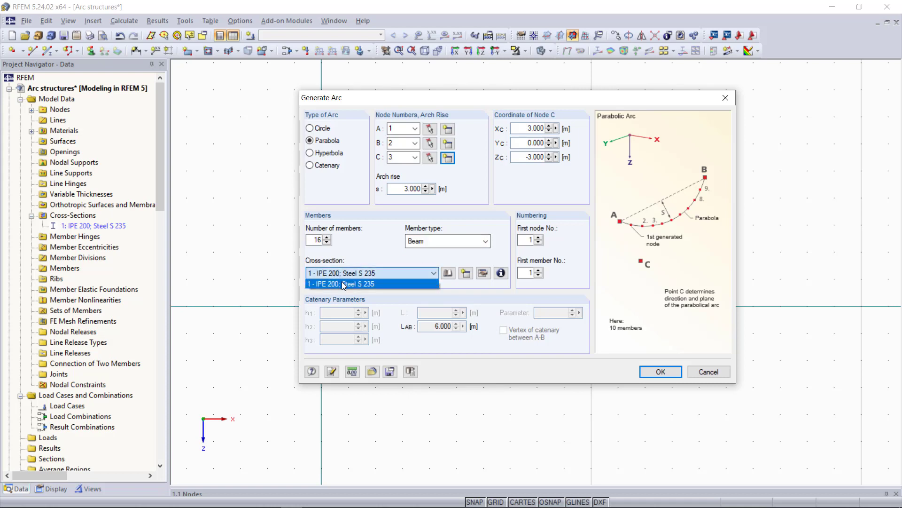
pyautogui.click(342, 284)
pyautogui.click(661, 372)
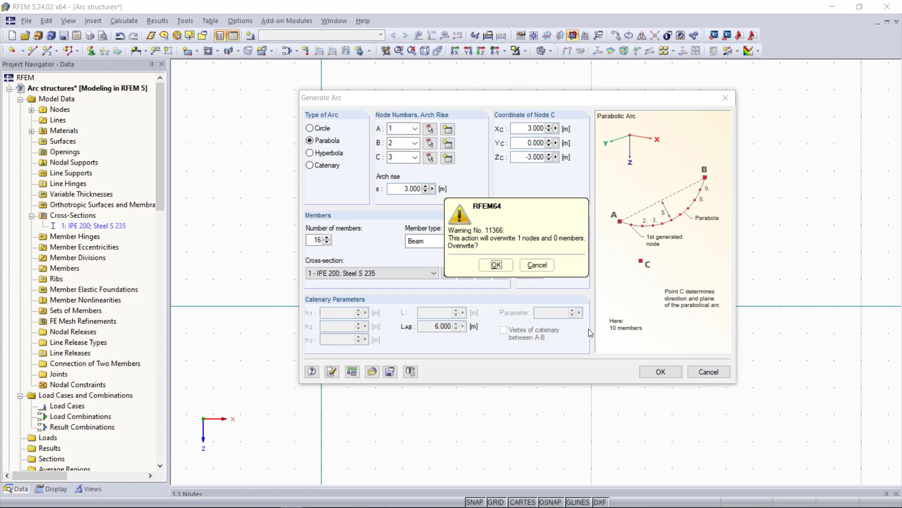
pyautogui.click(497, 265)
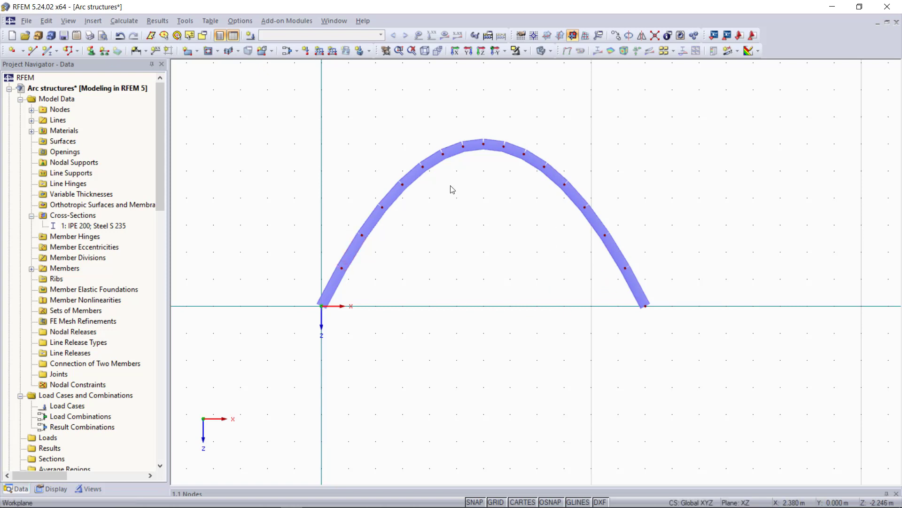
# Place hinged nodal supports at the arc's left and right base nodes
pyautogui.click(92, 50)
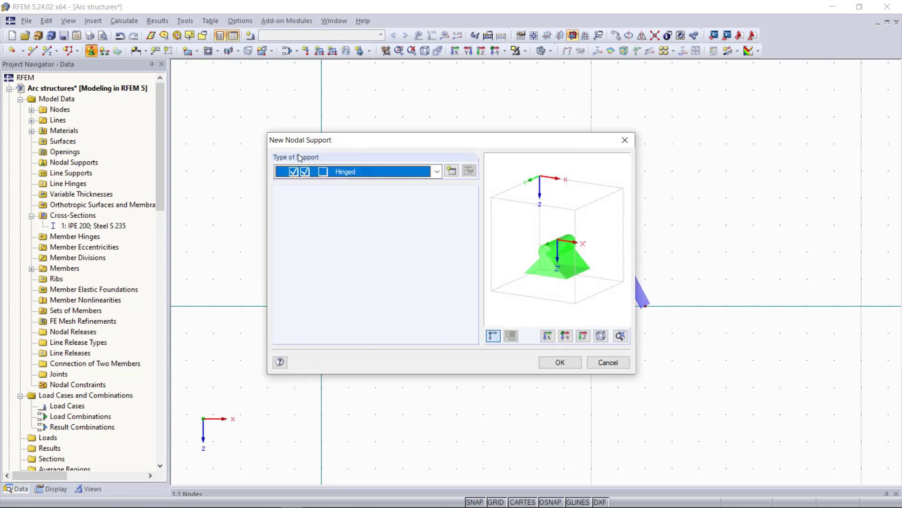
pyautogui.click(561, 363)
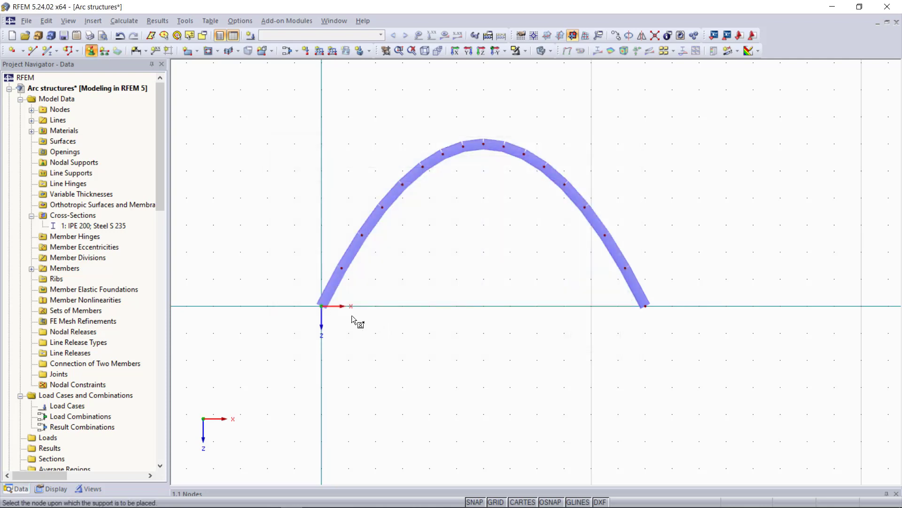
pyautogui.click(322, 305)
pyautogui.click(322, 306)
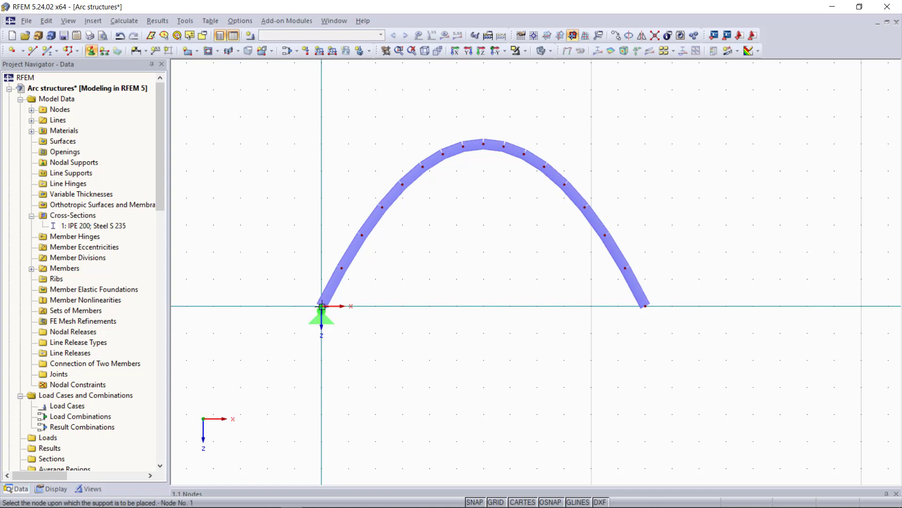
pyautogui.click(645, 307)
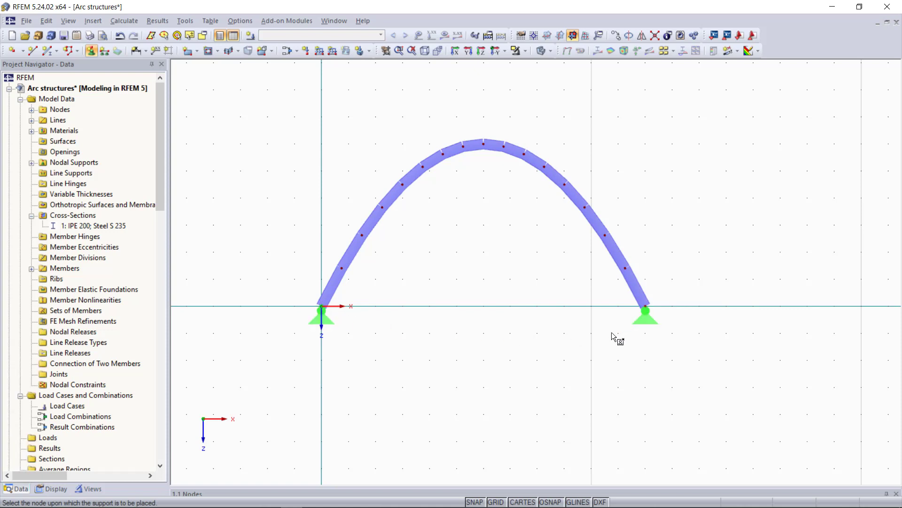
# Change the right base support to Sliding in X'
pyautogui.doubleClick(642, 320)
pyautogui.click(353, 204)
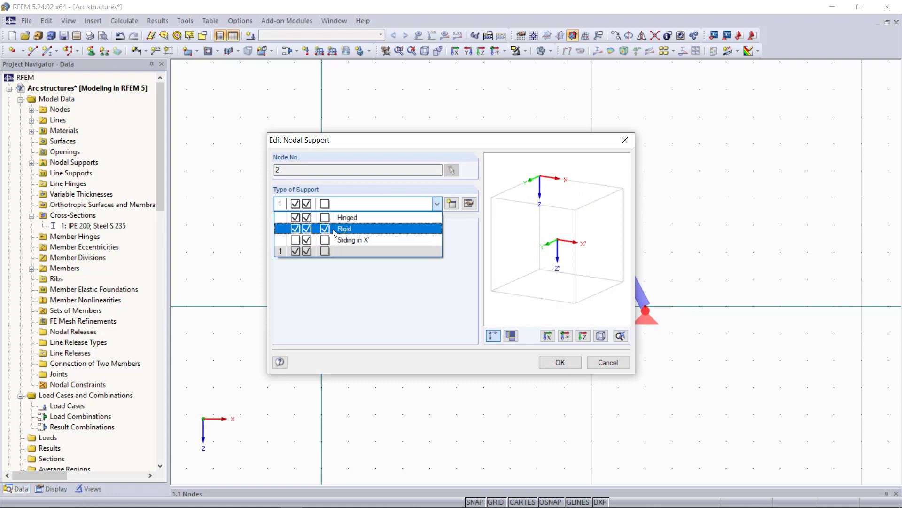
pyautogui.click(352, 240)
pyautogui.click(559, 362)
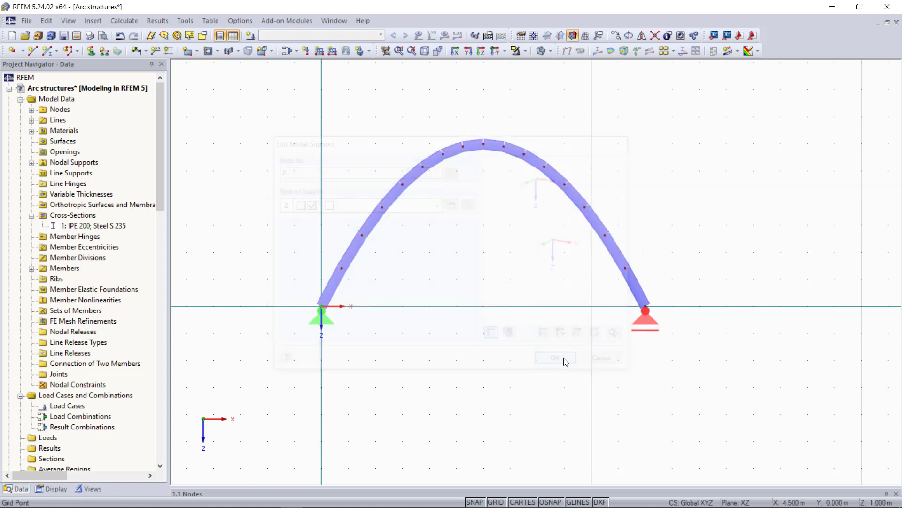
pyautogui.click(305, 50)
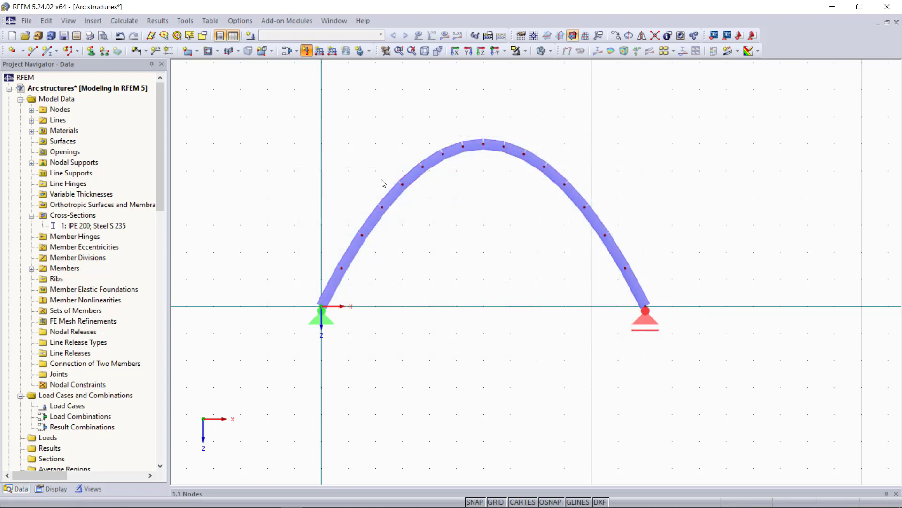
# In new load case LC1, apply a Pz = 100 kN nodal load to the arch apex node
pyautogui.click(663, 464)
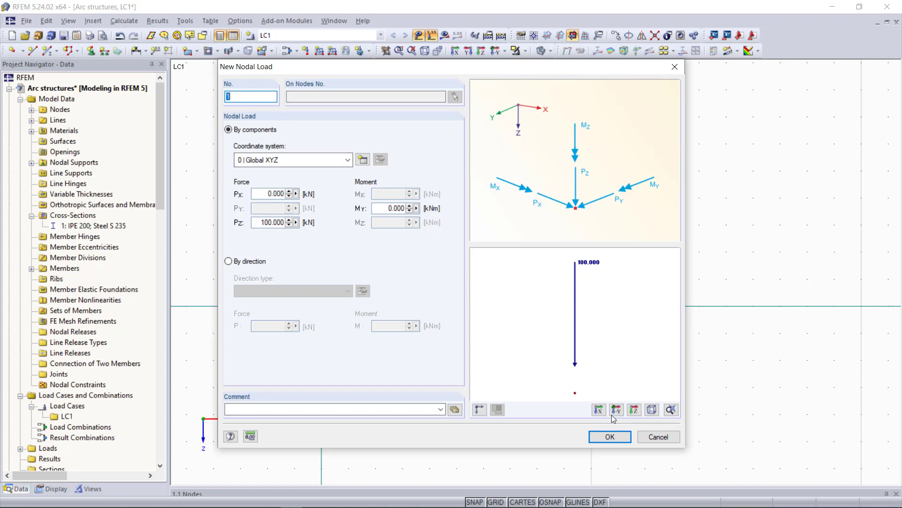
pyautogui.click(611, 437)
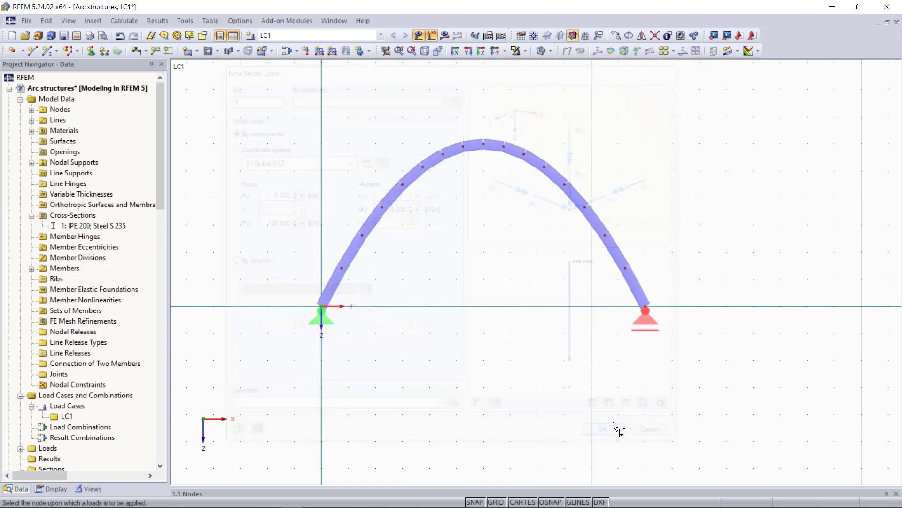
pyautogui.click(484, 146)
pyautogui.press('Escape')
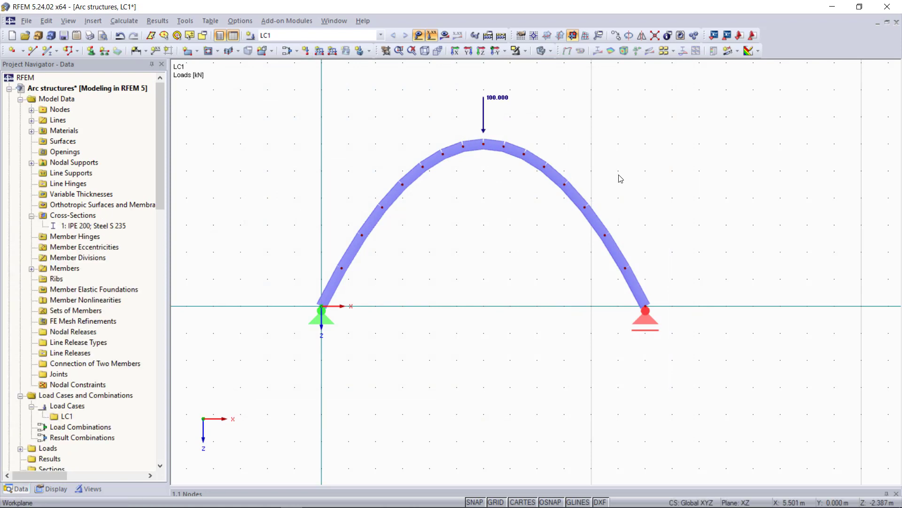
pyautogui.scroll(2, 631, 117)
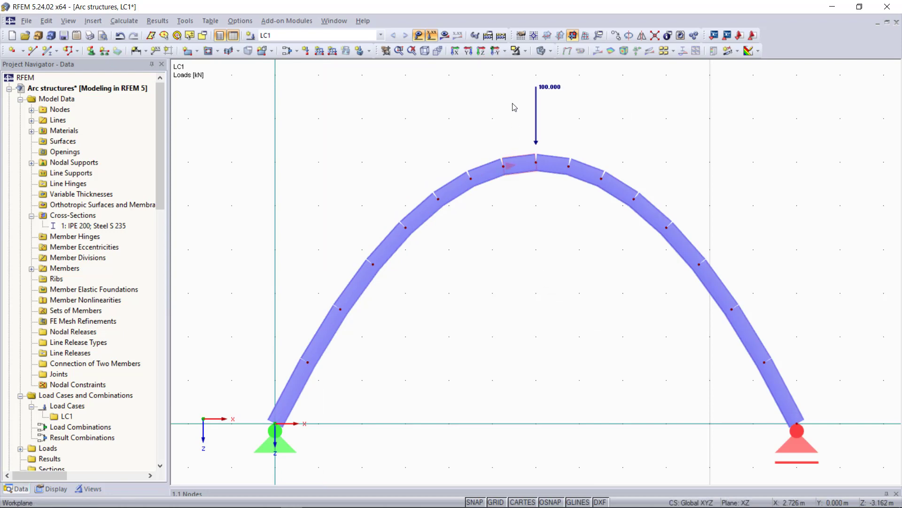
# Run Calculate All to solve the loaded arch model
pyautogui.click(501, 35)
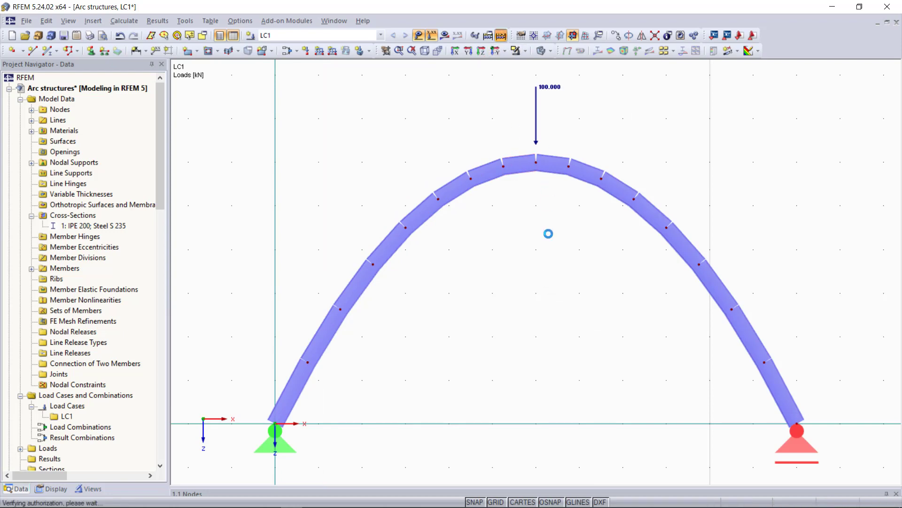